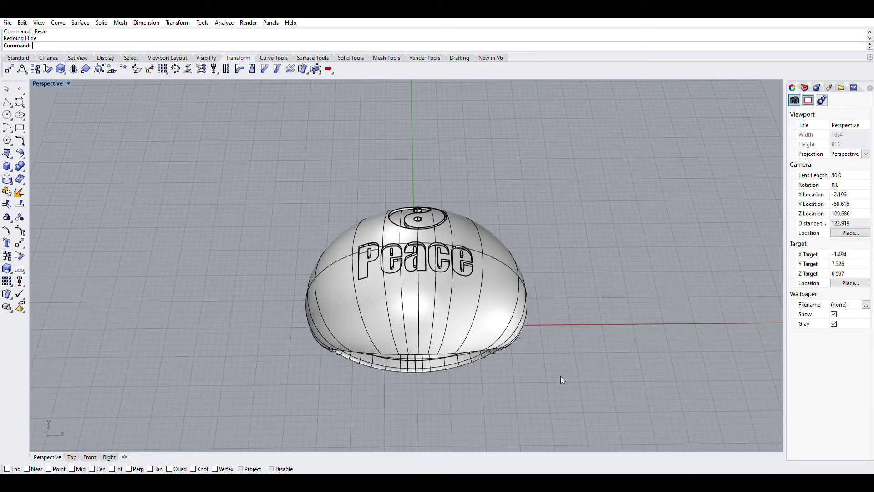
# Undo the modelling history of the dome ring with the Peace lettering and yin-yang emblem, back to before its first circle.
pyautogui.moveTo(561, 375); pyautogui.dragTo(542, 368, button='right')
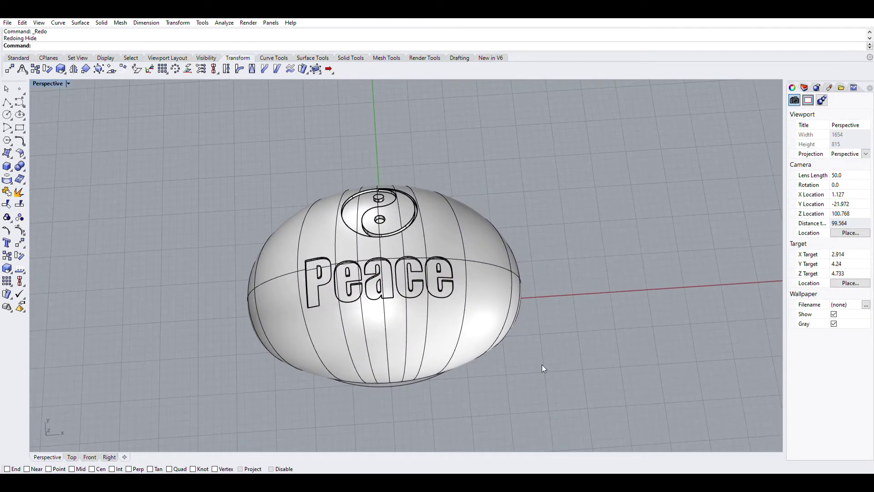
pyautogui.hotkey('ctrl', 'z')
pyautogui.hotkey('ctrl', 'z')
pyautogui.hotkey('ctrl', 'z')
pyautogui.hotkey('ctrl', 'z')
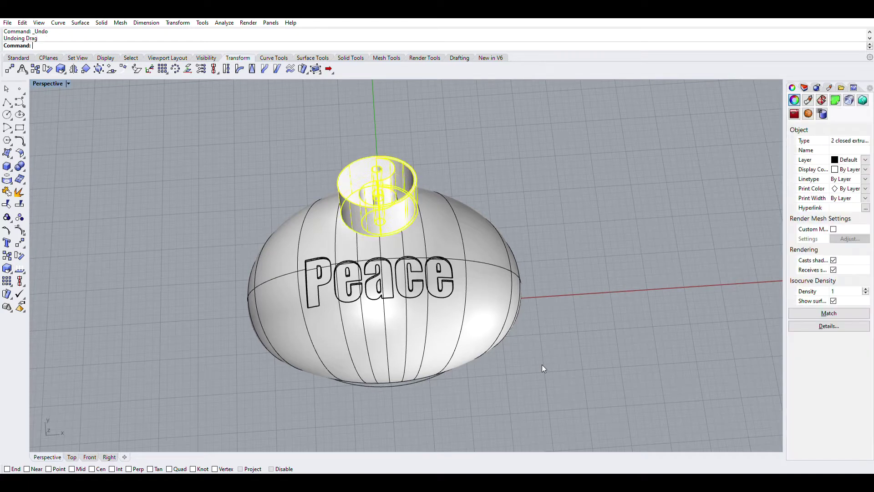
pyautogui.hotkey('ctrl', 'z')
pyautogui.hotkey('ctrl', 'z')
pyautogui.hotkey('ctrl', 'z')
pyautogui.hotkey('ctrl', 'z')
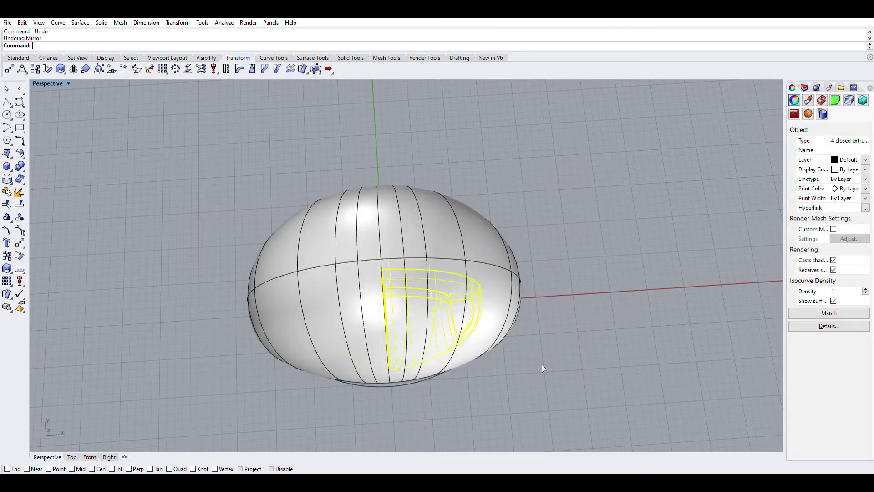
pyautogui.hotkey('ctrl', 'z')
pyautogui.hotkey('ctrl', 'z')
pyautogui.hotkey('ctrl', 'z')
pyautogui.hotkey('ctrl', 'z')
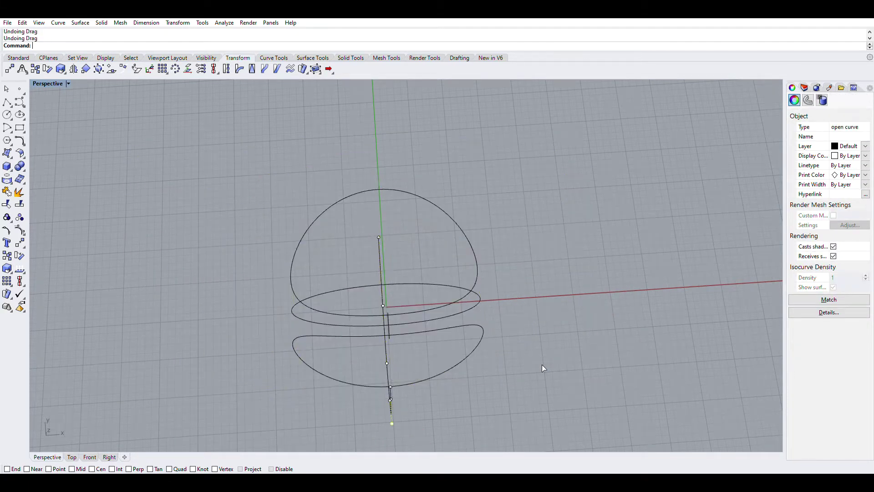
# Redo the upright circle and the open curve beside it that define the ring's side rail.
pyautogui.moveTo(542, 364); pyautogui.dragTo(529, 303, button='right')
pyautogui.hotkey('ctrl', 'y')
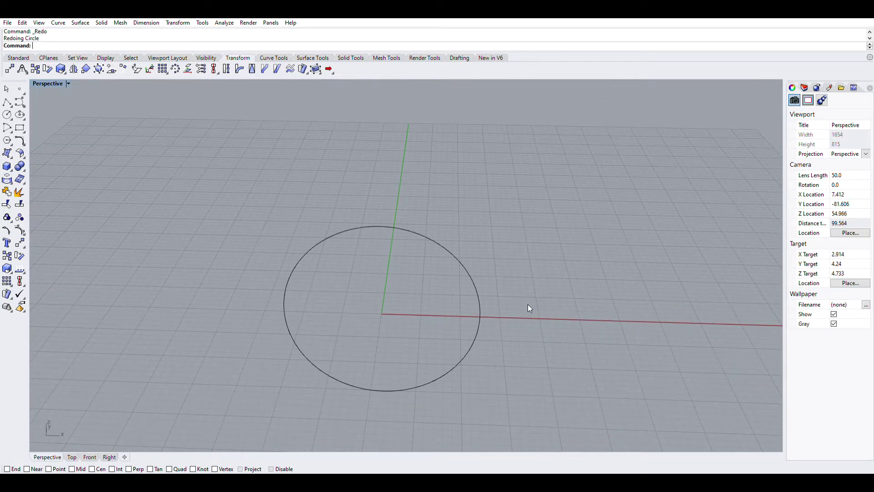
pyautogui.hotkey('ctrl', 'y')
pyautogui.moveTo(535, 317); pyautogui.dragTo(441, 304, button='right')
pyautogui.moveTo(360, 360); pyautogui.dragTo(342, 352, button='right')
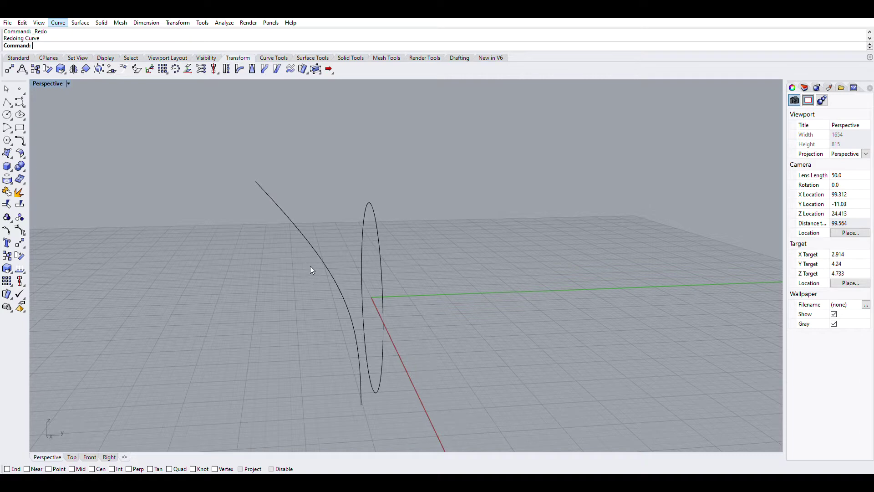
# Redo the Crv2View rail combined from the circle and side curve, and the hiding of the side curve.
pyautogui.hotkey('ctrl', 'y')
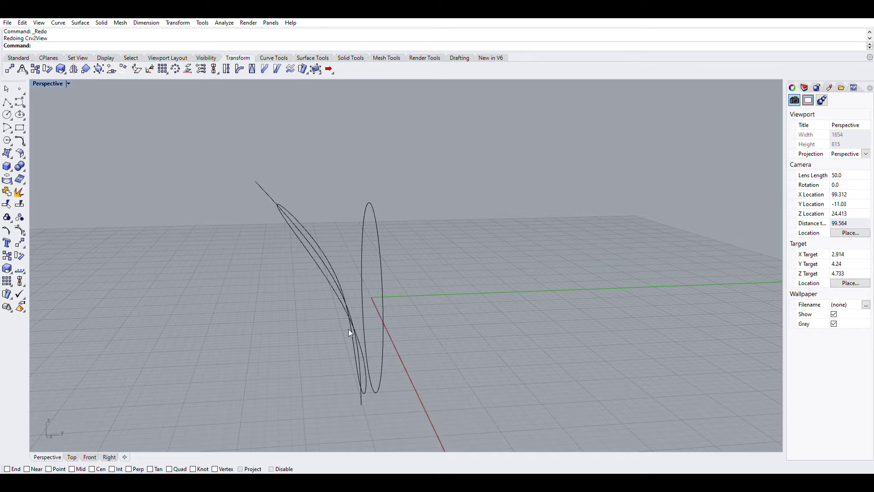
pyautogui.moveTo(349, 328); pyautogui.dragTo(392, 264, button='right')
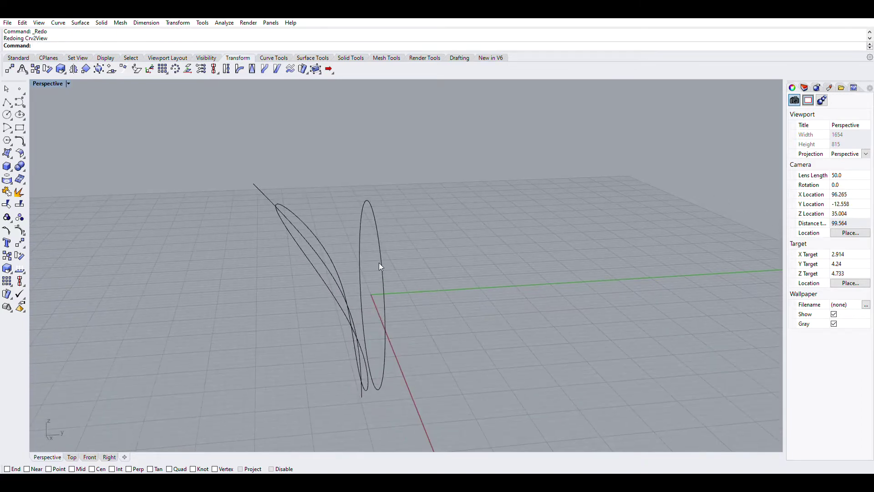
pyautogui.moveTo(279, 223); pyautogui.dragTo(467, 318, button='right')
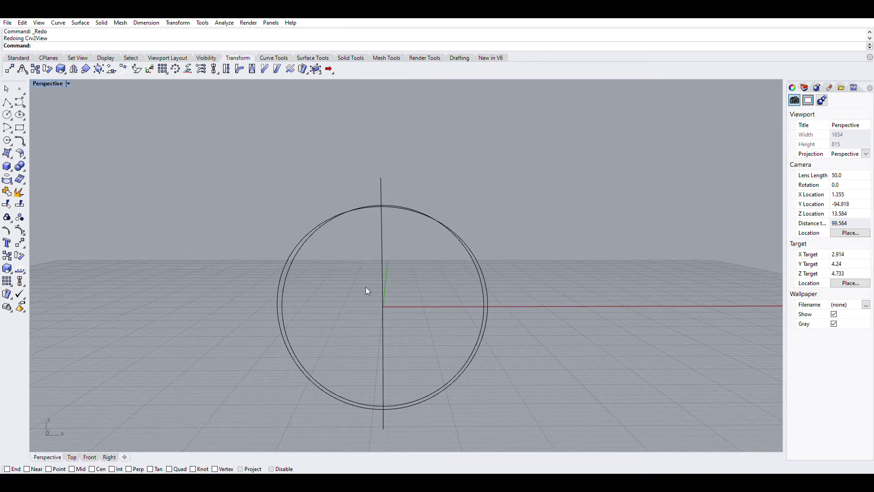
pyautogui.moveTo(368, 291); pyautogui.dragTo(337, 297, button='right')
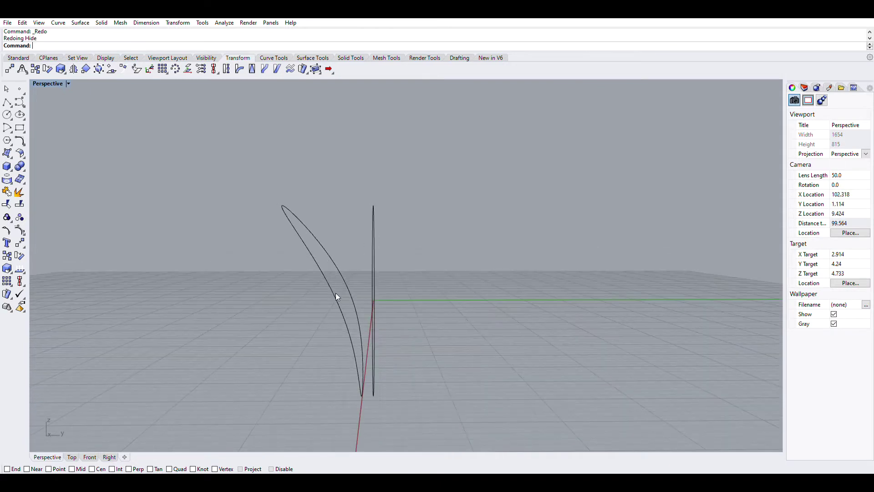
# Redo the Mirror of the curved rail to the opposite side of the central circle.
pyautogui.hotkey('ctrl', 'y')
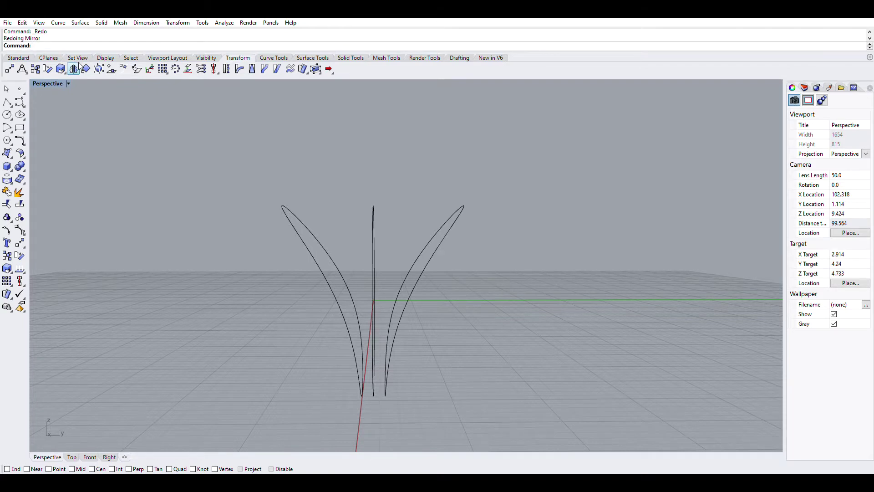
pyautogui.moveTo(269, 269)
pyautogui.mouseDown(button='right')
pyautogui.moveTo(299, 279)
pyautogui.moveTo(260, 278)
pyautogui.mouseUp(button='right')
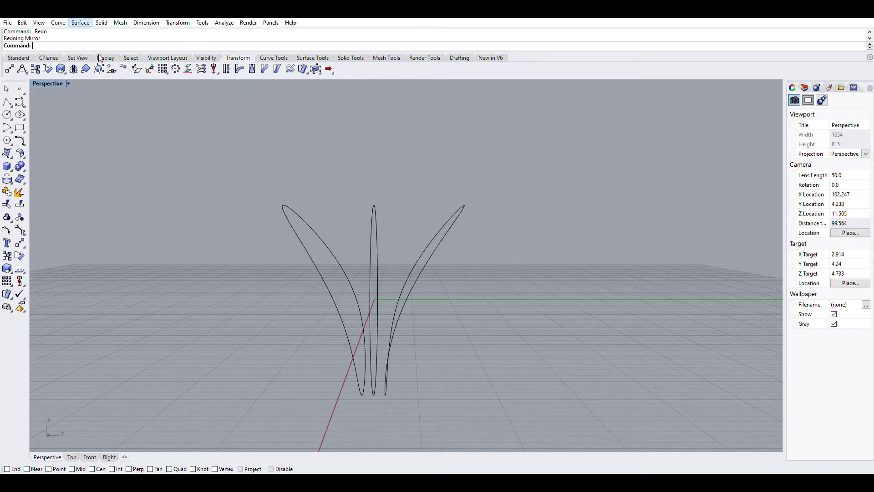
pyautogui.moveTo(300, 162); pyautogui.dragTo(282, 182, button='right')
# Redo the ellipse profile between the rails at the base of the ring.
pyautogui.hotkey('ctrl', 'y')
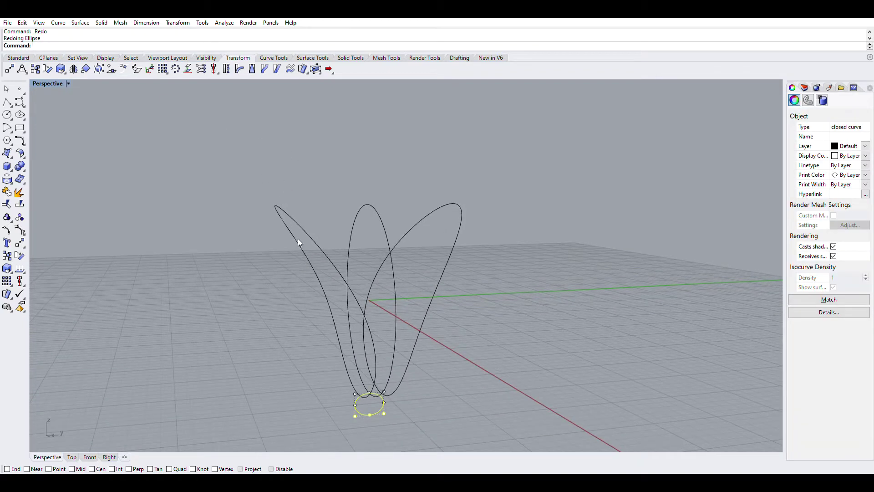
pyautogui.moveTo(297, 238); pyautogui.dragTo(385, 364, button='right')
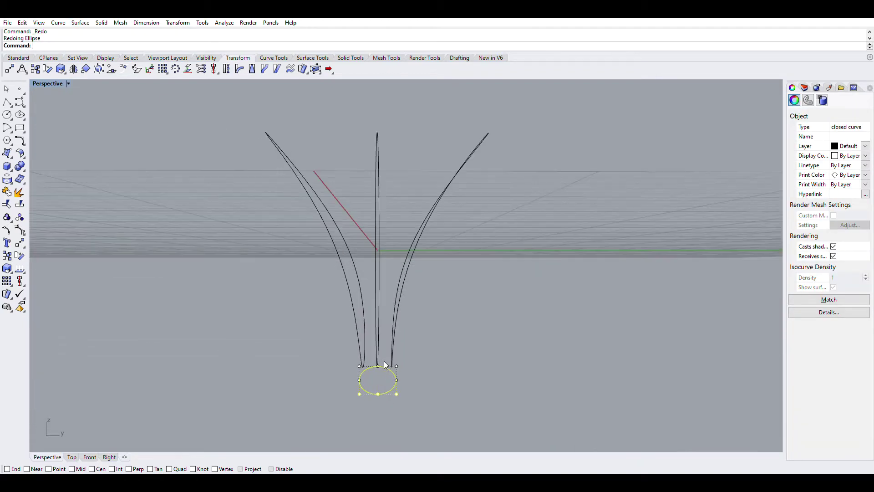
pyautogui.hotkey('ctrl', 'y')
pyautogui.hotkey('ctrl', 'y')
pyautogui.press('Escape')
pyautogui.moveTo(375, 367); pyautogui.dragTo(402, 368, button='right')
# Redo the Scale1D of the top profile and the point drag that raises it into a dome.
pyautogui.hotkey('ctrl', 'y')
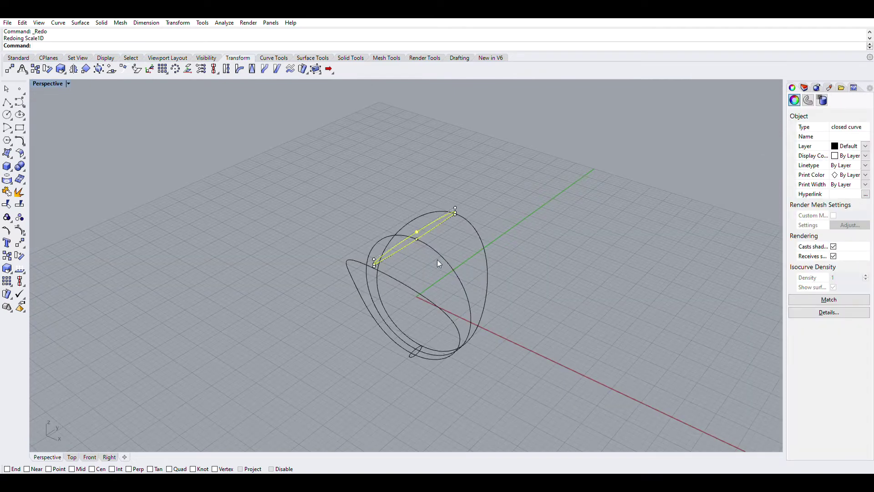
pyautogui.moveTo(437, 260); pyautogui.dragTo(377, 239, button='right')
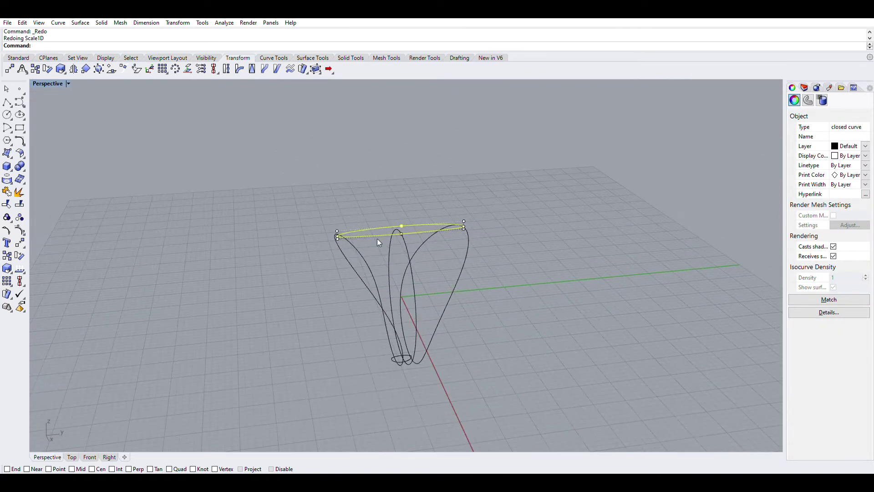
pyautogui.hotkey('ctrl', 'y')
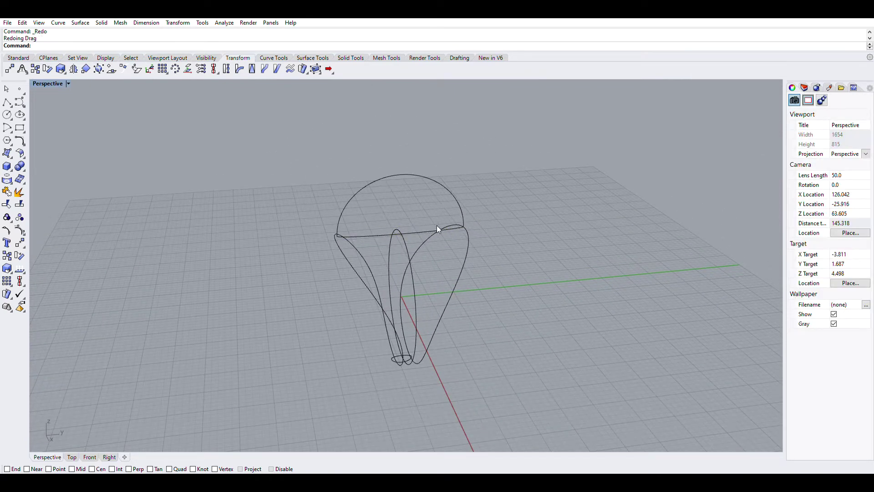
pyautogui.moveTo(437, 229); pyautogui.dragTo(329, 154, button='right')
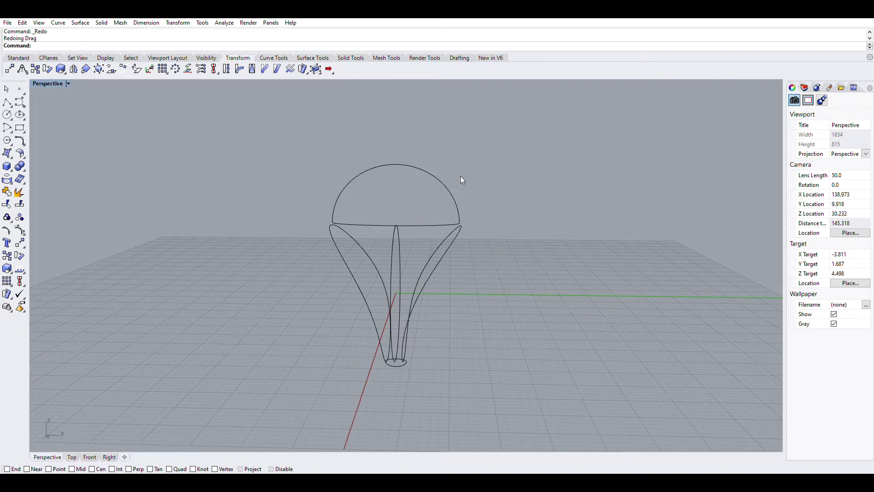
pyautogui.moveTo(461, 224); pyautogui.dragTo(428, 219, button='right')
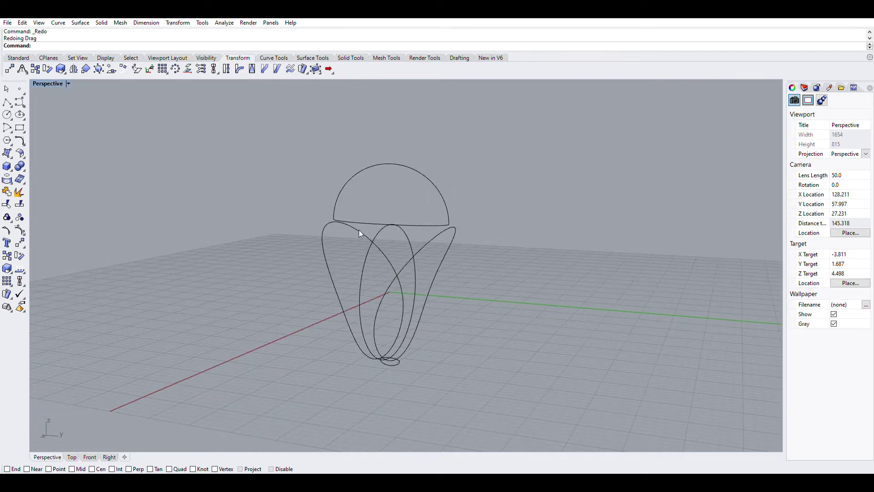
# Redo the Sweep2 surface of the ring and the drag that places its inner copy lower.
pyautogui.hotkey('ctrl', 'y')
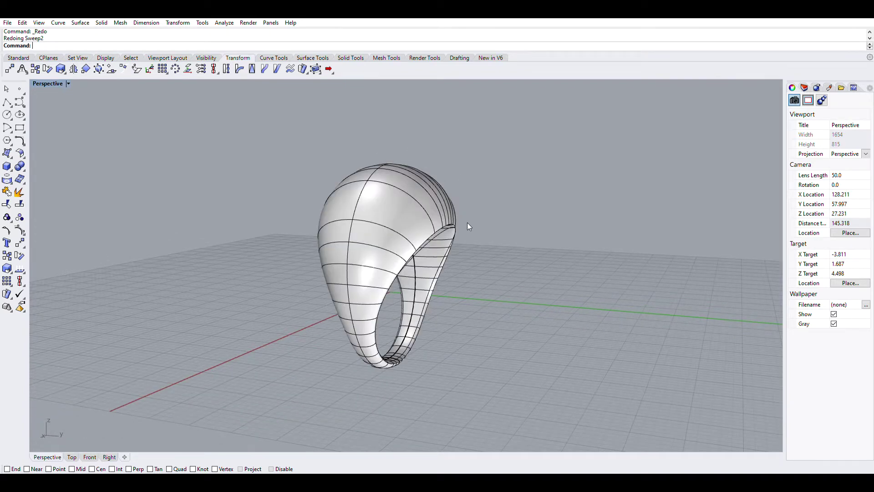
pyautogui.moveTo(467, 226); pyautogui.dragTo(405, 233, button='right')
pyautogui.hotkey('ctrl', 'z')
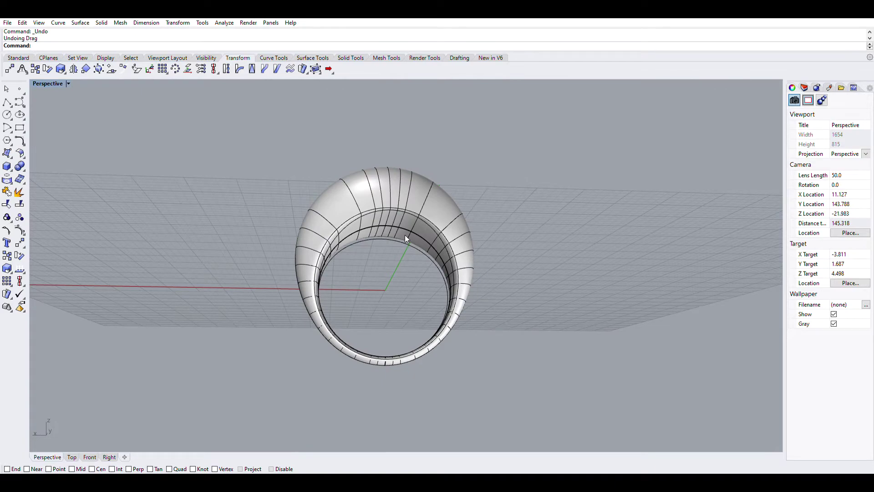
pyautogui.click(406, 234)
pyautogui.hotkey('ctrl', 'y')
pyautogui.moveTo(440, 235); pyautogui.dragTo(393, 235, button='right')
pyautogui.scroll(5, 393, 234)
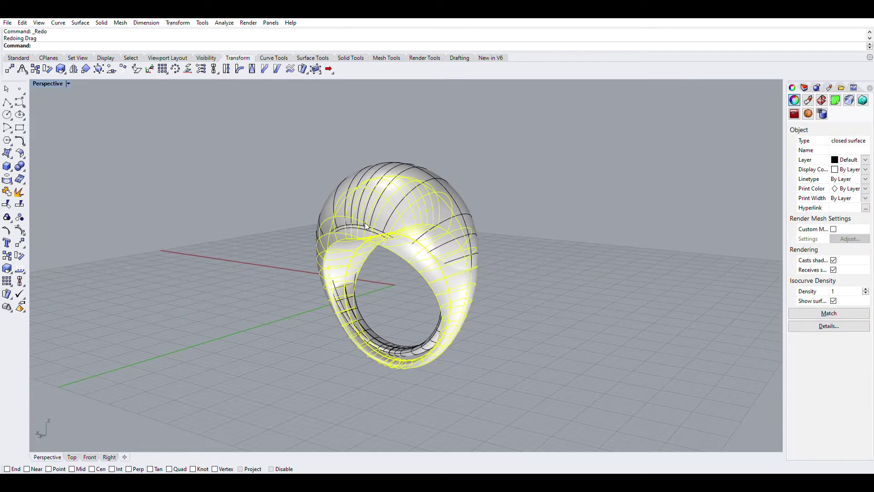
# Select the ring surfaces and redo the Taper that narrows the inner copy towards its base.
pyautogui.click(400, 183)
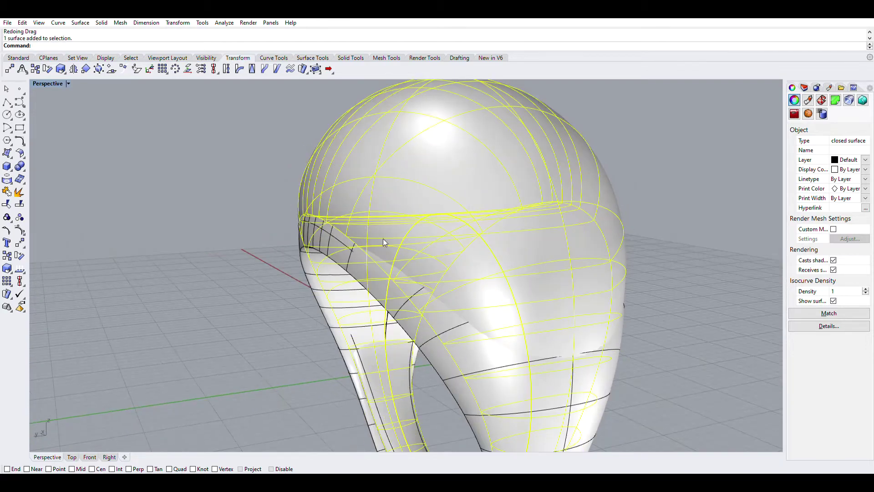
pyautogui.click(373, 278)
pyautogui.scroll(-5, 334, 219)
pyautogui.moveTo(376, 247); pyautogui.dragTo(415, 223, button='right')
pyautogui.moveTo(284, 153); pyautogui.dragTo(337, 165, button='right')
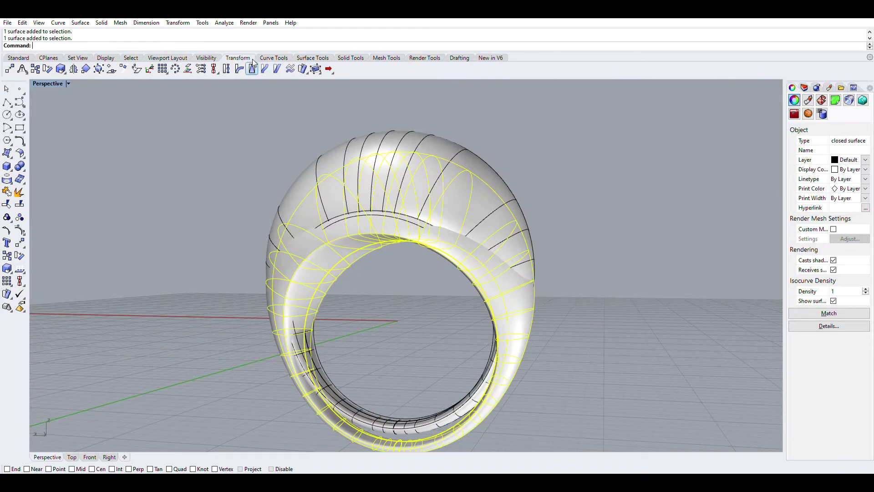
pyautogui.hotkey('ctrl', 'y')
pyautogui.moveTo(289, 214); pyautogui.dragTo(350, 204, button='right')
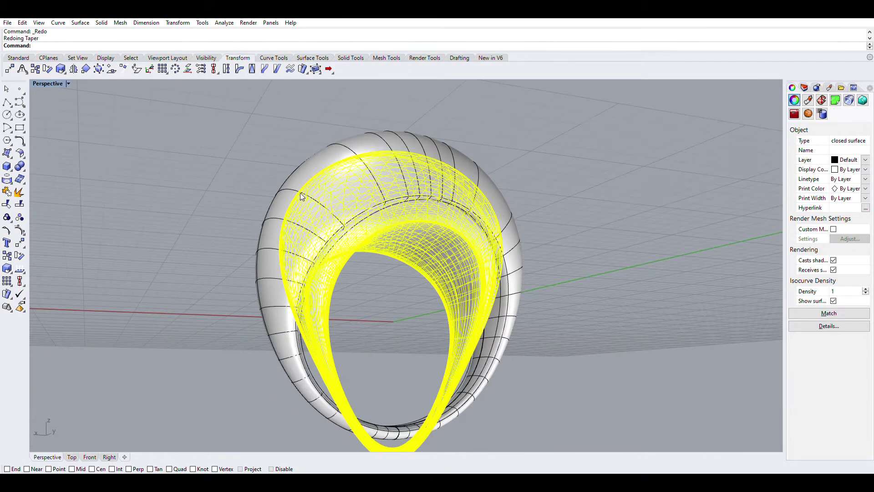
pyautogui.moveTo(325, 283); pyautogui.dragTo(309, 297, button='right')
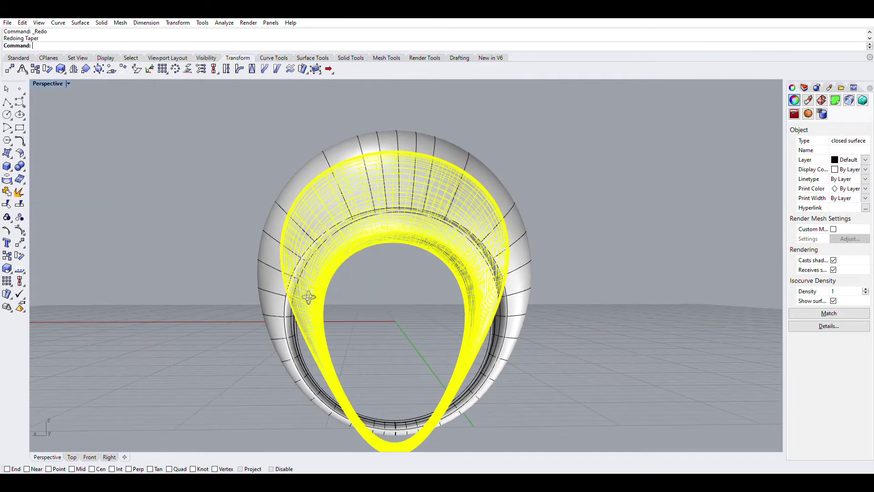
# Compare the inner copy before and after the Taper in the Front view.
pyautogui.doubleClick(54, 83)
pyautogui.doubleClick(33, 268)
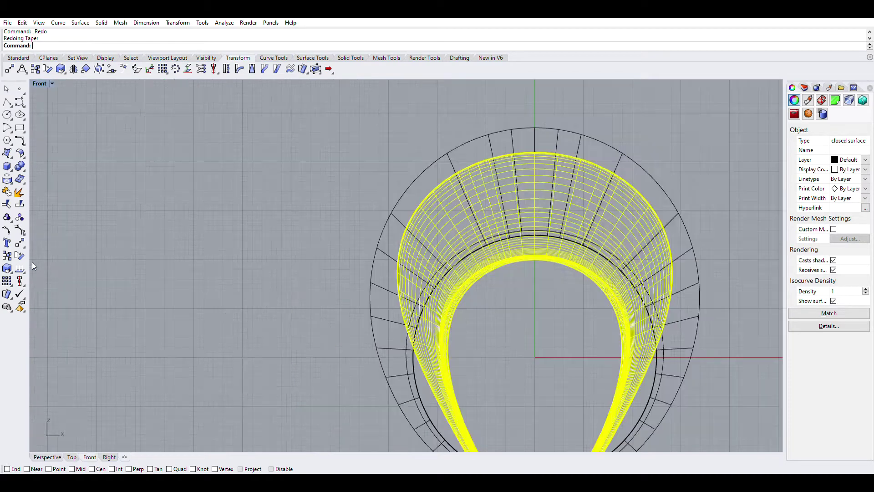
pyautogui.scroll(-4, 389, 189)
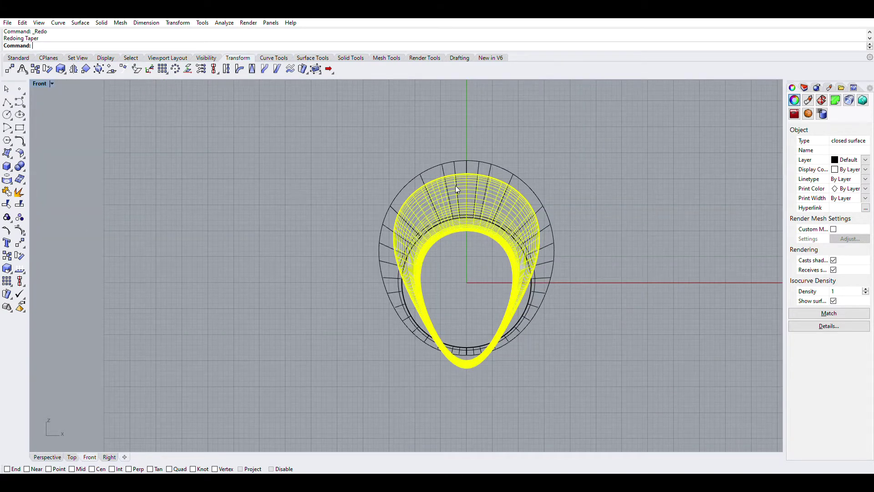
pyautogui.hotkey('ctrl', 'z')
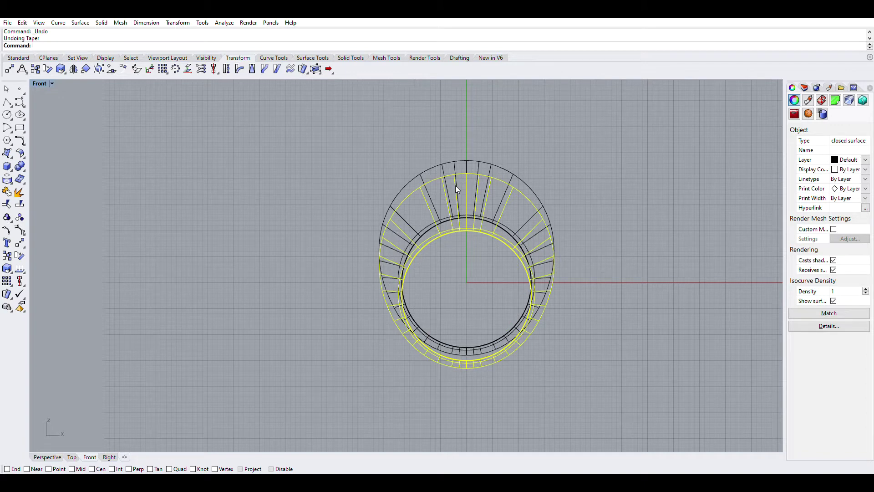
pyautogui.hotkey('ctrl', 'y')
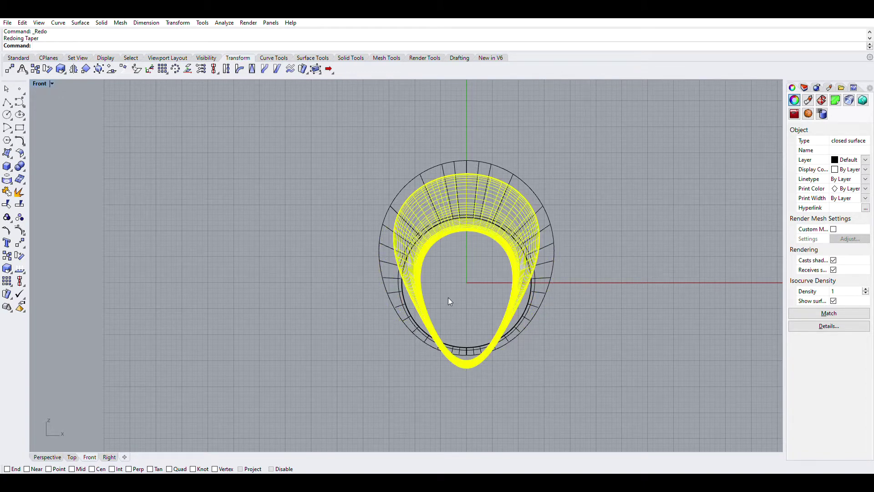
# Redo the box over the lower half of the ring and the drag that centres it across the band.
pyautogui.hotkey('ctrl', 'y')
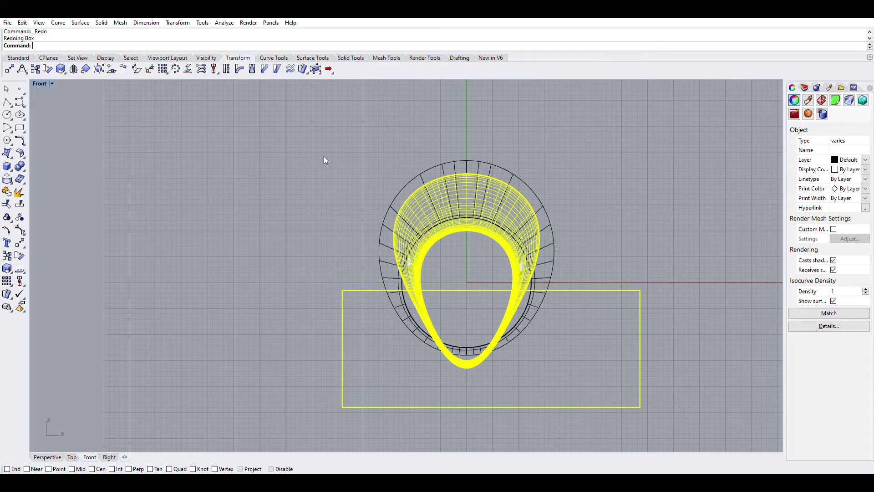
pyautogui.doubleClick(40, 83)
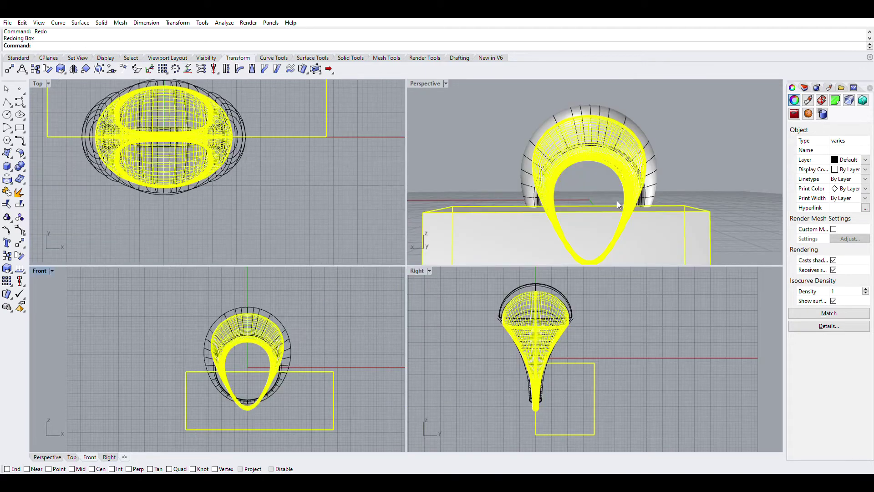
pyautogui.moveTo(618, 200); pyautogui.dragTo(537, 202, button='right')
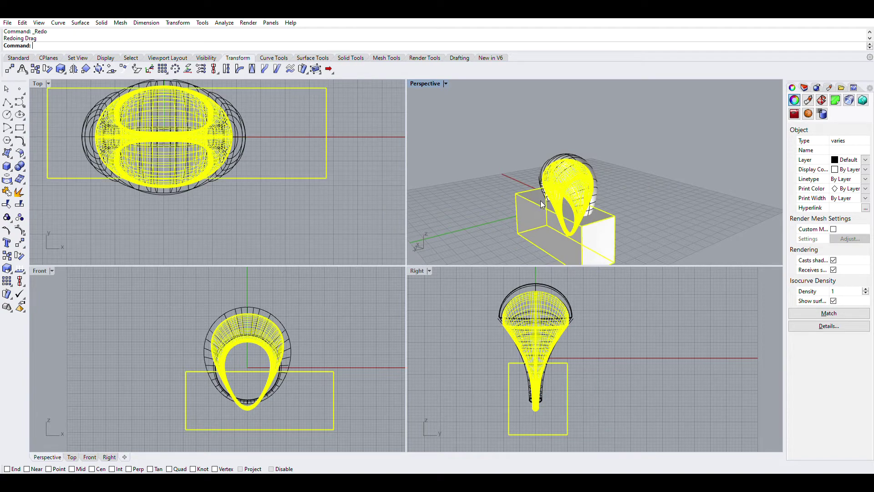
# Redo the BooleanDifference that cuts the lower part off the tapered inner copy with the box, and select the trimmed solid.
pyautogui.hotkey('ctrl', 'y')
pyautogui.moveTo(588, 222); pyautogui.dragTo(634, 176, button='right')
pyautogui.scroll(10, 583, 201)
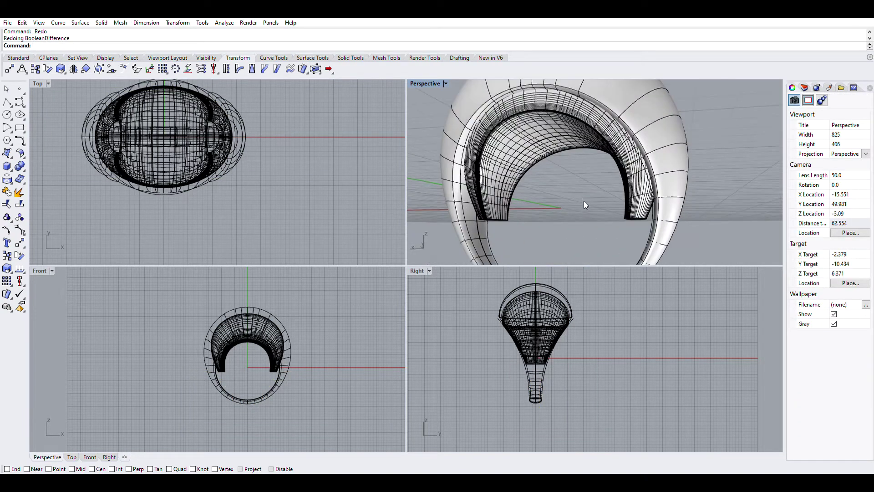
pyautogui.moveTo(583, 201); pyautogui.dragTo(598, 163, button='right')
pyautogui.click(577, 122)
pyautogui.scroll(-14, 575, 132)
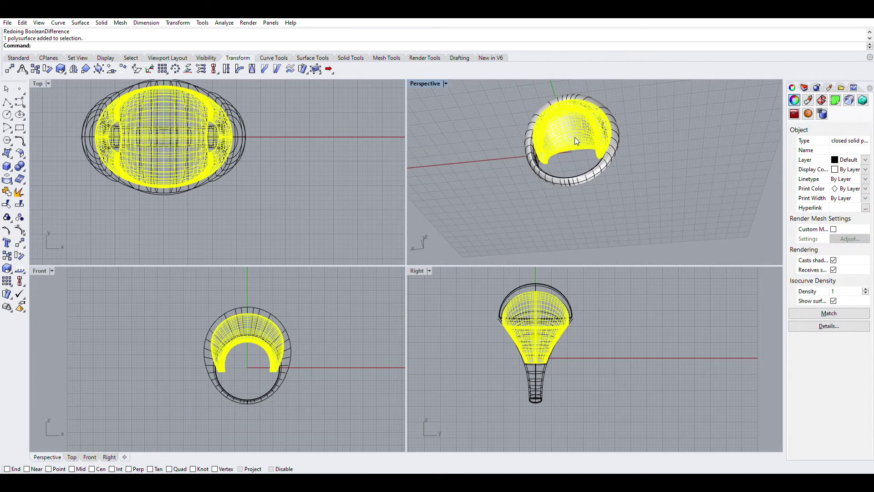
# Redo the BooleanDifference that hollows the ring with the trimmed inner solid, and inspect the cavity under the dome.
pyautogui.scroll(8, 568, 115)
pyautogui.scroll(2, 569, 117)
pyautogui.click(556, 98)
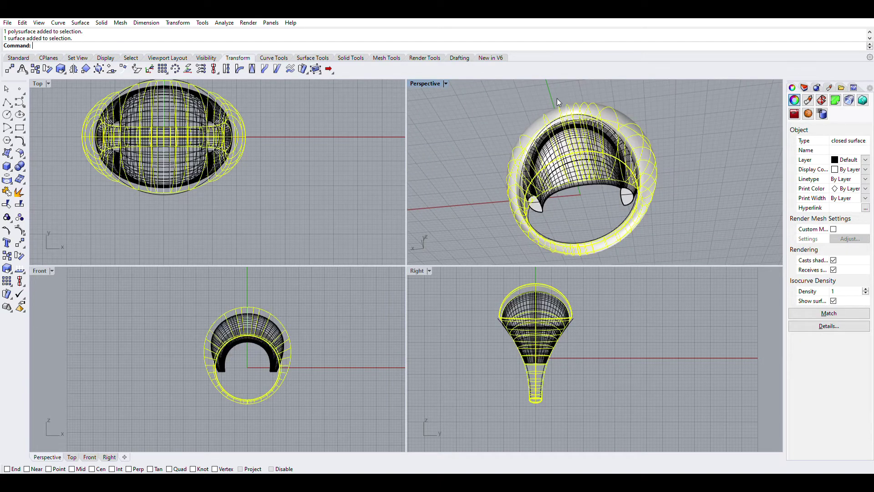
pyautogui.click(573, 143)
pyautogui.hotkey('ctrl', 'y')
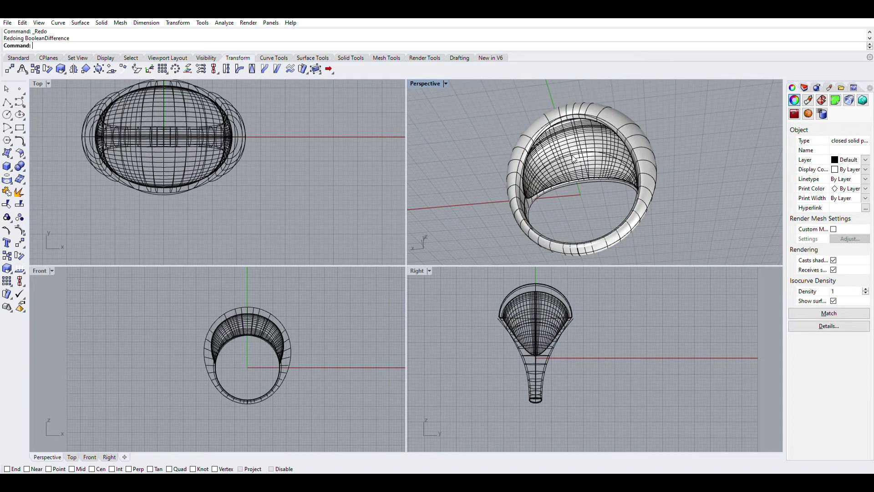
pyautogui.scroll(5, 578, 123)
pyautogui.moveTo(579, 119); pyautogui.dragTo(523, 127, button='right')
pyautogui.scroll(-8, 614, 182)
# Maximize the Perspective viewport and open the Text Object settings.
pyautogui.doubleClick(420, 84)
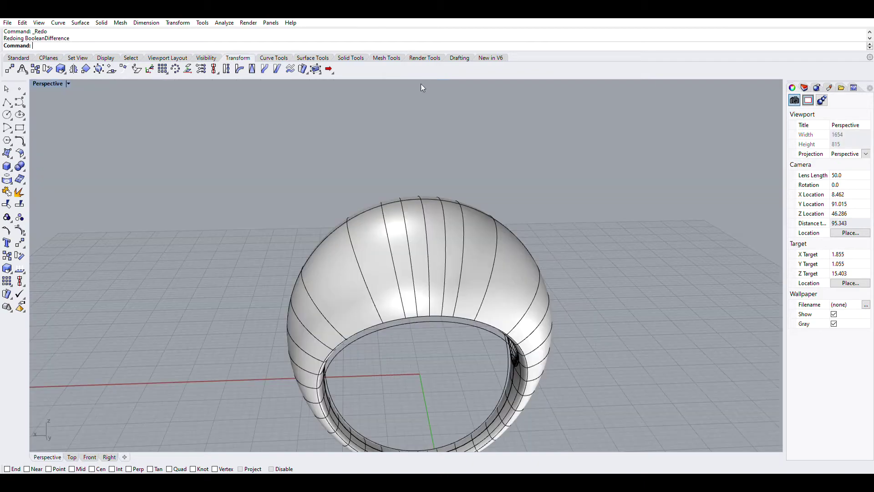
pyautogui.scroll(-3, 350, 182)
pyautogui.moveTo(278, 225); pyautogui.dragTo(271, 263, button='right')
pyautogui.click(8, 241)
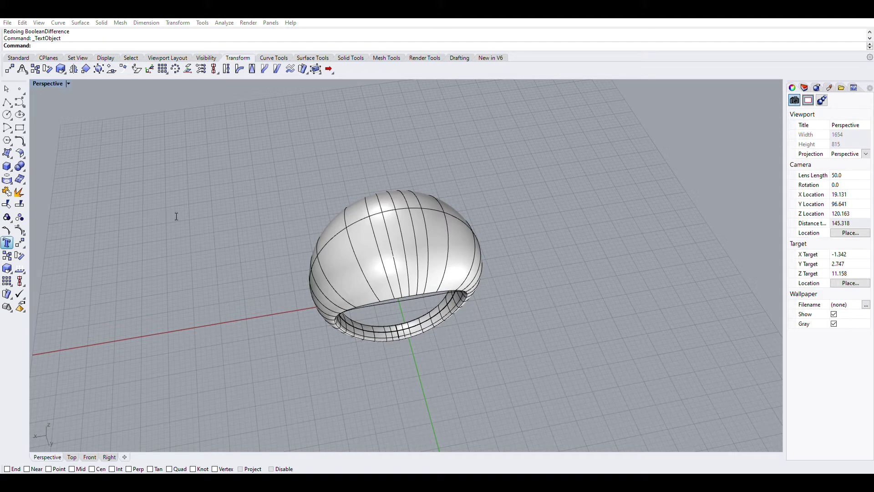
pyautogui.click(196, 157)
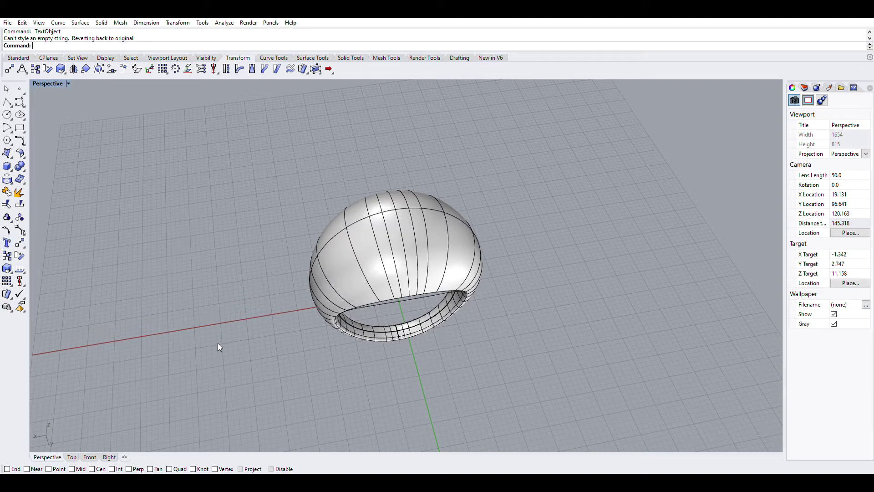
# Redo the TextObject that creates the solid word "Peace" and the drag that raises it to the crown of the dome.
pyautogui.hotkey('ctrl', 'y')
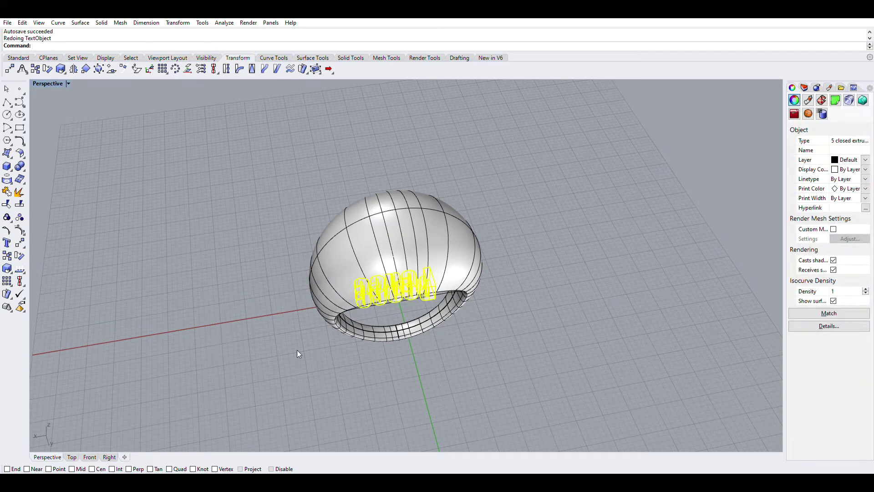
pyautogui.moveTo(297, 349); pyautogui.dragTo(777, 351, button='right')
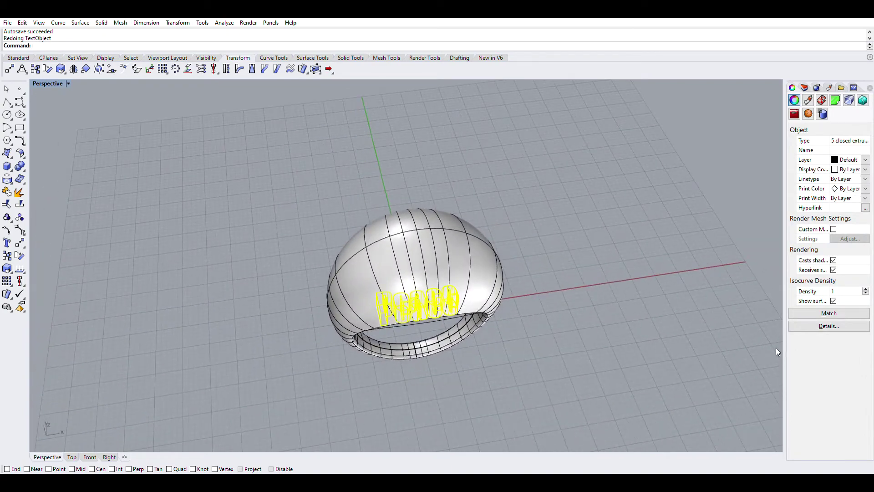
pyautogui.hotkey('ctrl', 'y')
pyautogui.moveTo(757, 306); pyautogui.dragTo(637, 250, button='right')
pyautogui.click(508, 181)
pyautogui.moveTo(508, 181); pyautogui.dragTo(520, 198, button='right')
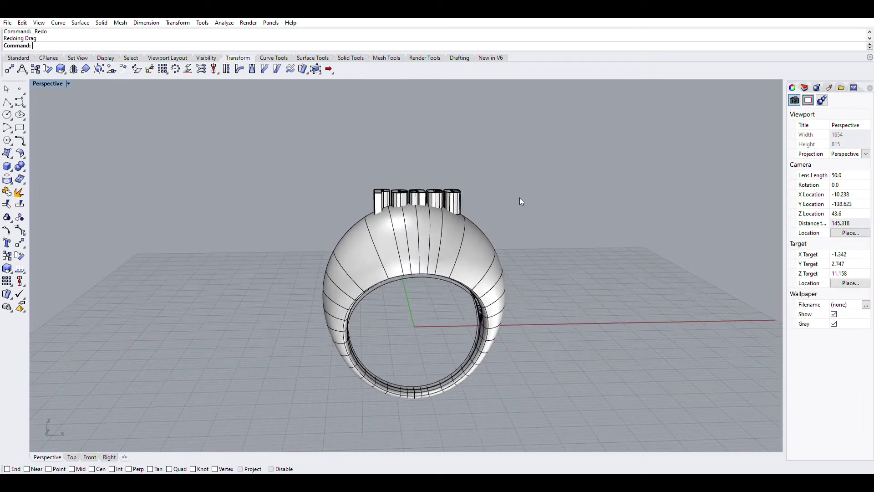
pyautogui.scroll(2, 438, 193)
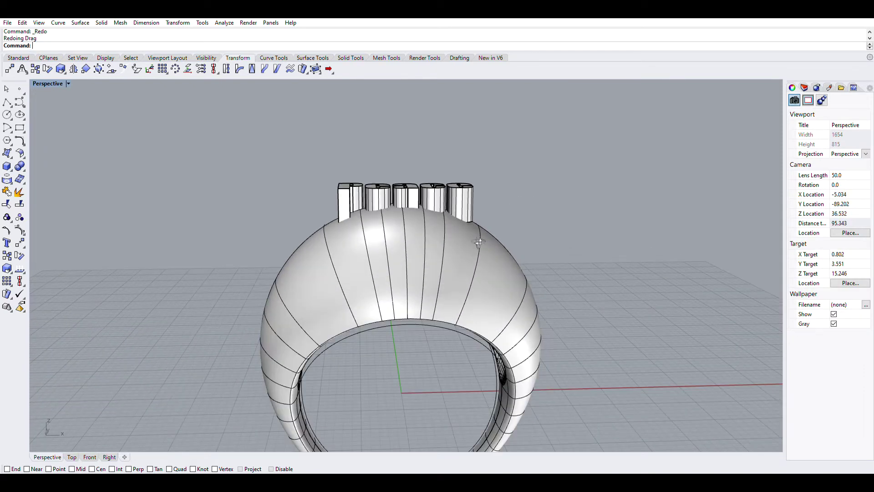
pyautogui.moveTo(478, 241); pyautogui.dragTo(442, 247, button='right')
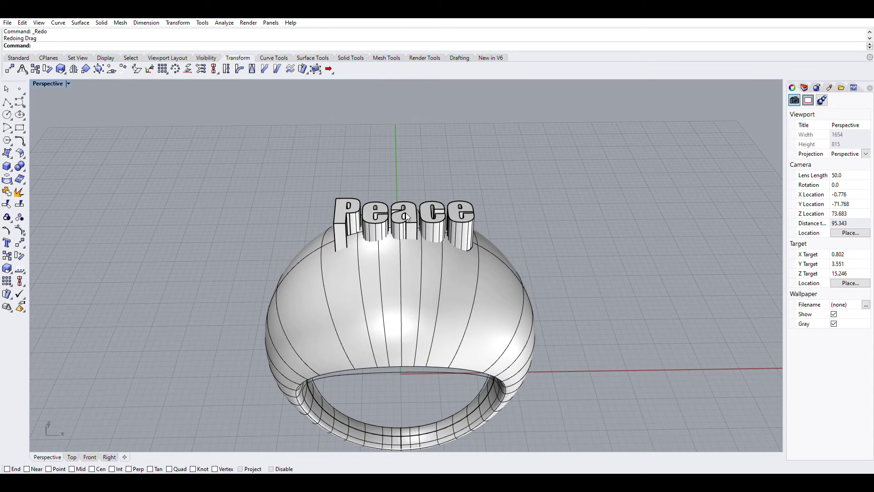
pyautogui.moveTo(410, 252); pyautogui.dragTo(432, 191, button='right')
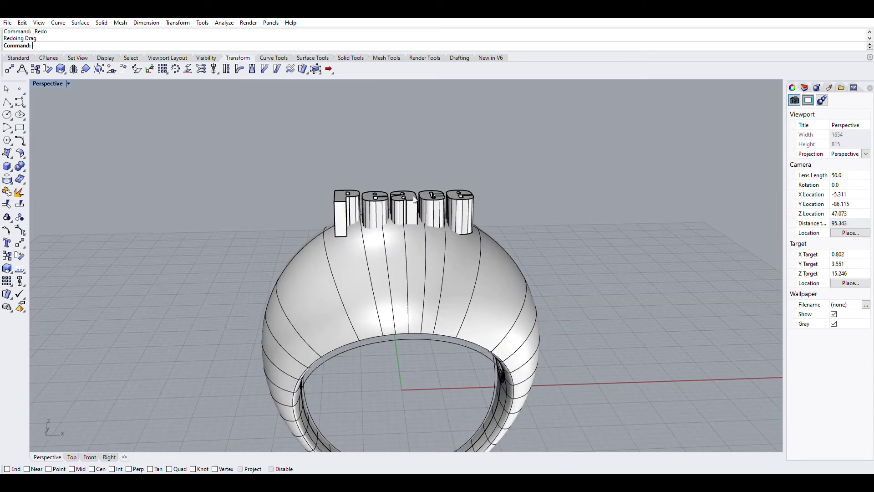
# Redo the sideways drag of the "Peace" letters and the BooleanDifference that trims them against the ring's dome.
pyautogui.hotkey('ctrl', 'y')
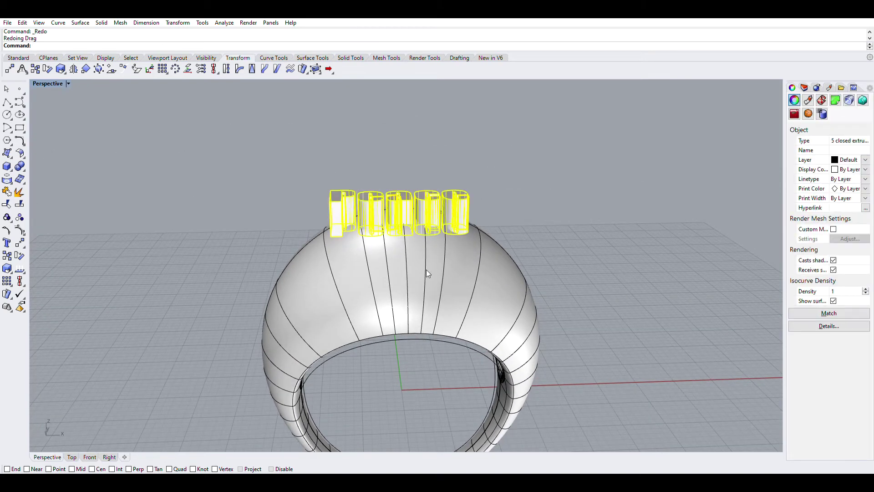
pyautogui.moveTo(427, 269); pyautogui.dragTo(405, 205, button='right')
pyautogui.hotkey('ctrl', 'y')
pyautogui.hotkey('ctrl', 'y')
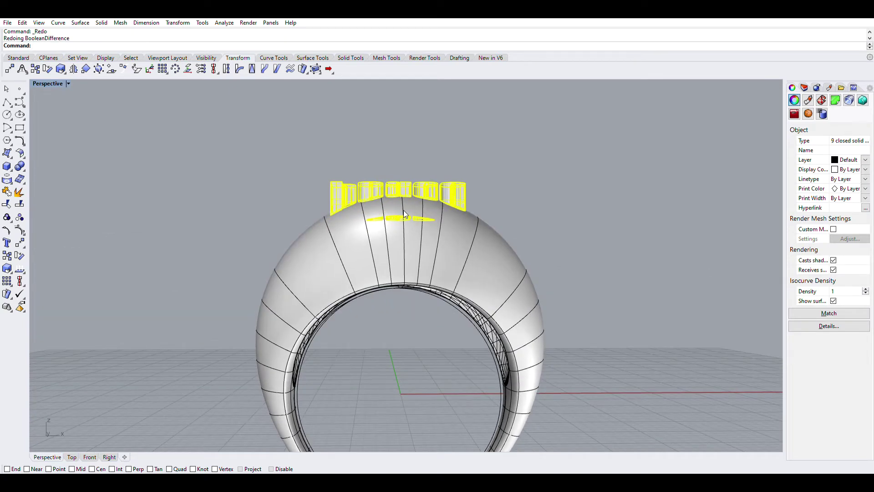
pyautogui.moveTo(395, 196); pyautogui.dragTo(383, 205, button='right')
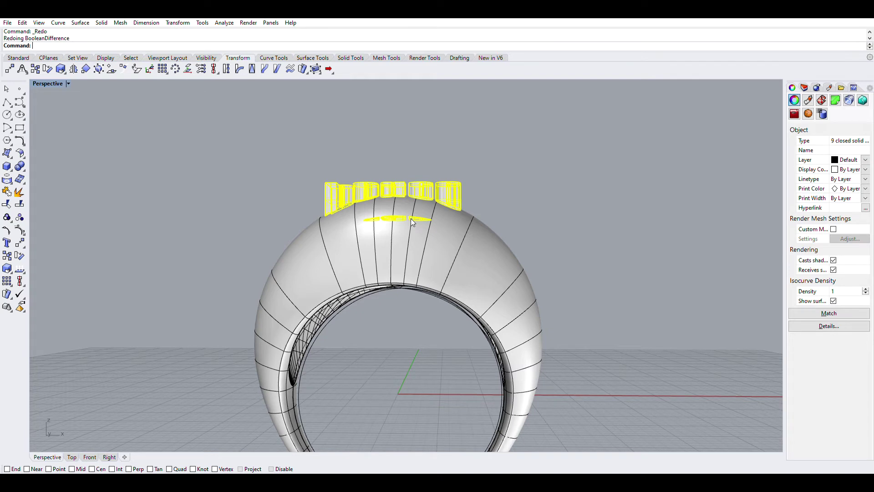
# Redo the edits up to the drag of the trimmed "Peace" letters into the dome's surface, and clear the selection.
pyautogui.hotkey('ctrl', 'y')
pyautogui.hotkey('ctrl', 'y')
pyautogui.moveTo(421, 202); pyautogui.dragTo(381, 231, button='right')
pyautogui.click(577, 190)
pyautogui.scroll(5, 348, 232)
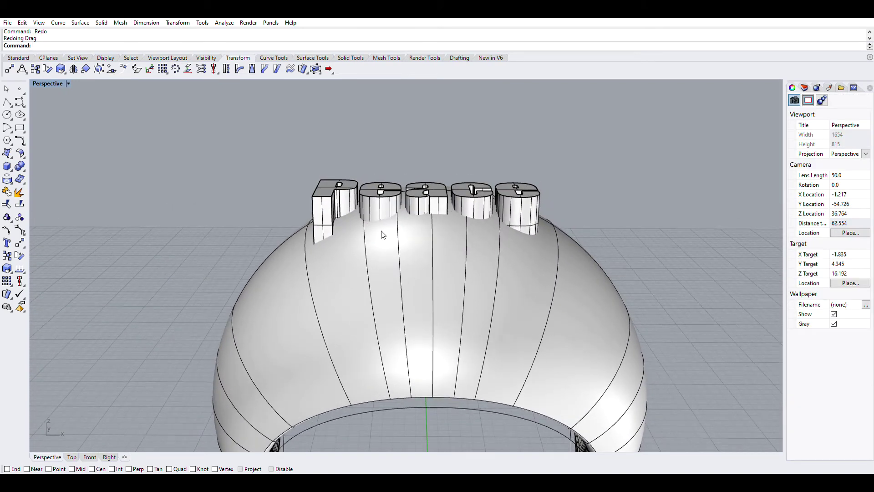
# Redo the BooleanDifference that engraves "Peace" into the dome, and inspect the recessed letters closely.
pyautogui.hotkey('ctrl', 'y')
pyautogui.moveTo(410, 204); pyautogui.dragTo(311, 210, button='right')
pyautogui.scroll(10, 311, 209)
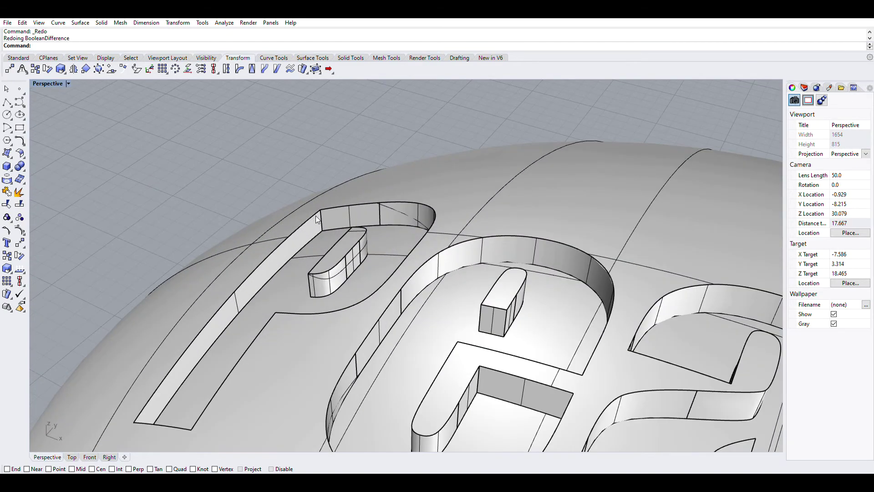
pyautogui.scroll(-3, 328, 216)
pyautogui.scroll(-8, 510, 279)
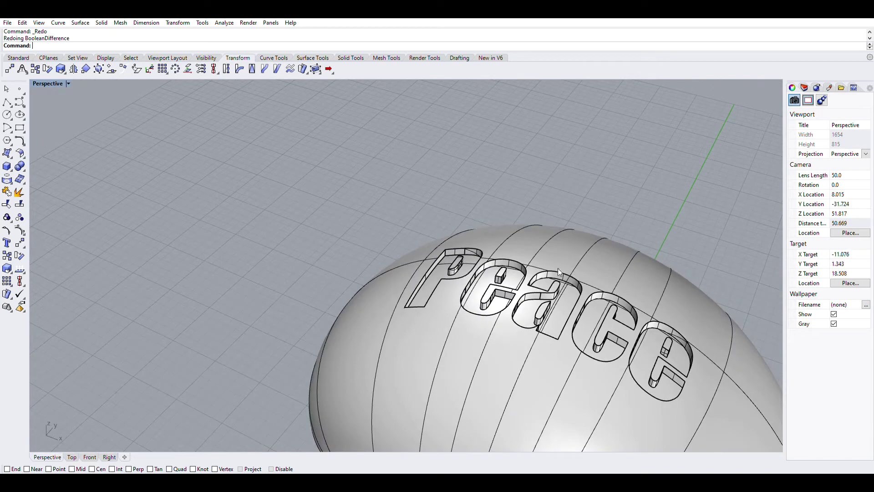
# Redo the TextObject that creates the solid yin-yang symbol beside the ring and the Delete that follows it.
pyautogui.moveTo(558, 268); pyautogui.dragTo(552, 272, button='right')
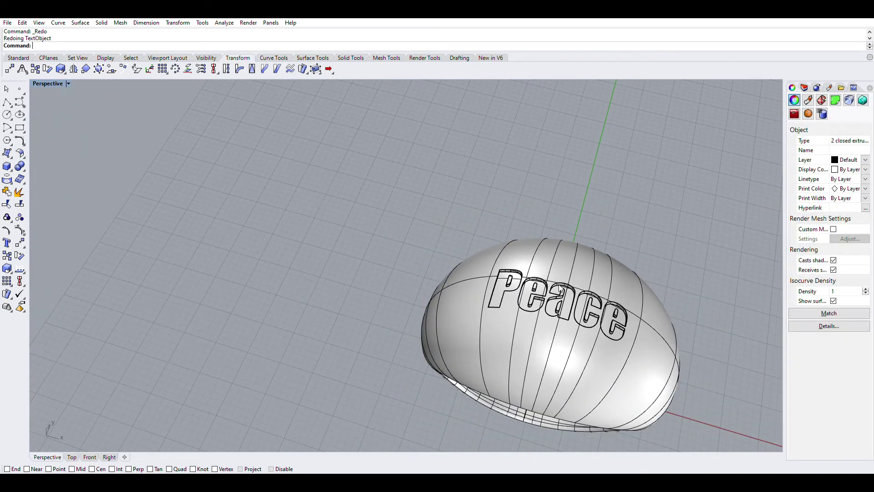
pyautogui.hotkey('ctrl', 'y')
pyautogui.hotkey('ctrl', 'y')
pyautogui.scroll(-3, 604, 264)
pyautogui.scroll(2, 604, 263)
pyautogui.scroll(-7, 589, 270)
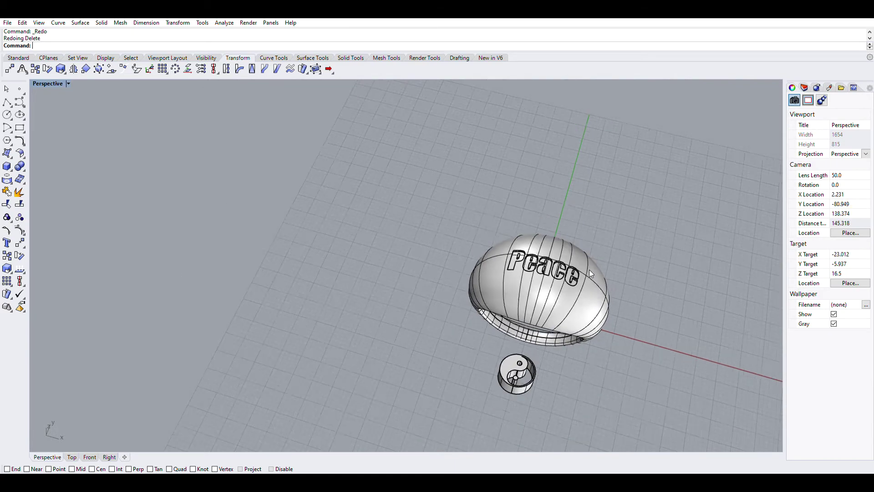
pyautogui.scroll(9, 579, 327)
pyautogui.moveTo(537, 306); pyautogui.dragTo(646, 290, button='right')
pyautogui.scroll(-6, 608, 294)
pyautogui.scroll(6, 548, 222)
pyautogui.moveTo(548, 223); pyautogui.dragTo(494, 255, button='right')
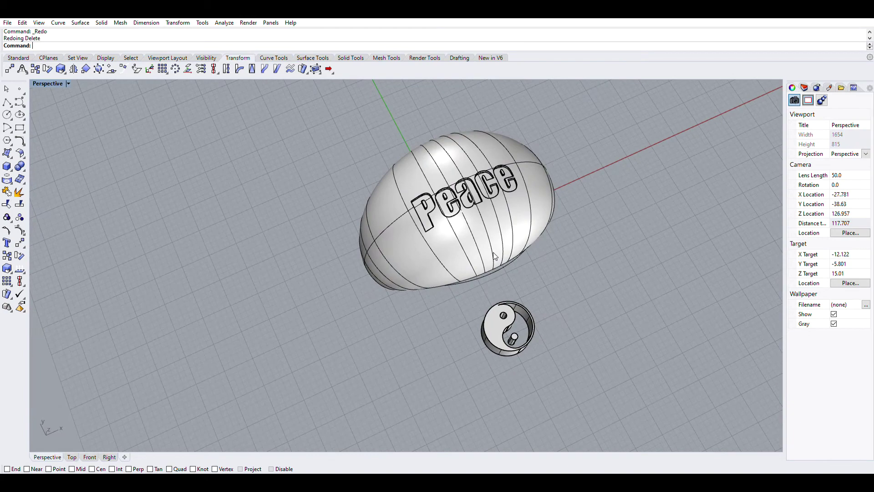
# Redo the placement and Rotate that align the yin-yang symbol with the dome's slope behind the lettering, plus the following Delete.
pyautogui.hotkey('ctrl', 'y')
pyautogui.moveTo(434, 259); pyautogui.dragTo(533, 178, button='right')
pyautogui.hotkey('ctrl', 'y')
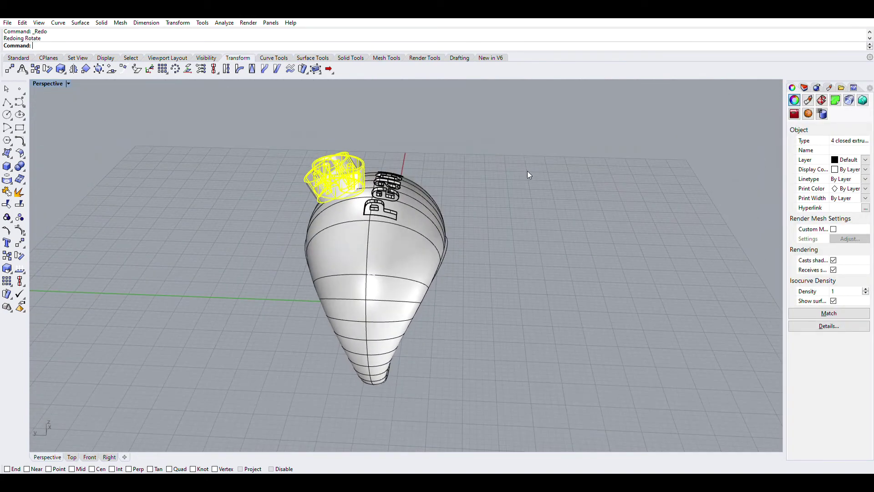
pyautogui.hotkey('ctrl', 'y')
pyautogui.scroll(7, 321, 169)
pyautogui.moveTo(321, 169); pyautogui.dragTo(329, 146, button='right')
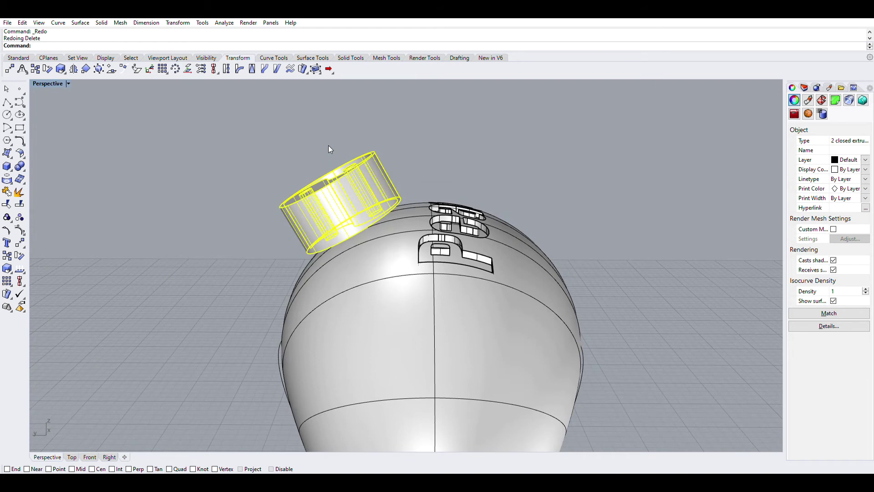
# Redo the BooleanDifference that trims the underside of the yin-yang solids to the curve of the dome.
pyautogui.hotkey('ctrl', 'y')
pyautogui.hotkey('ctrl', 'y')
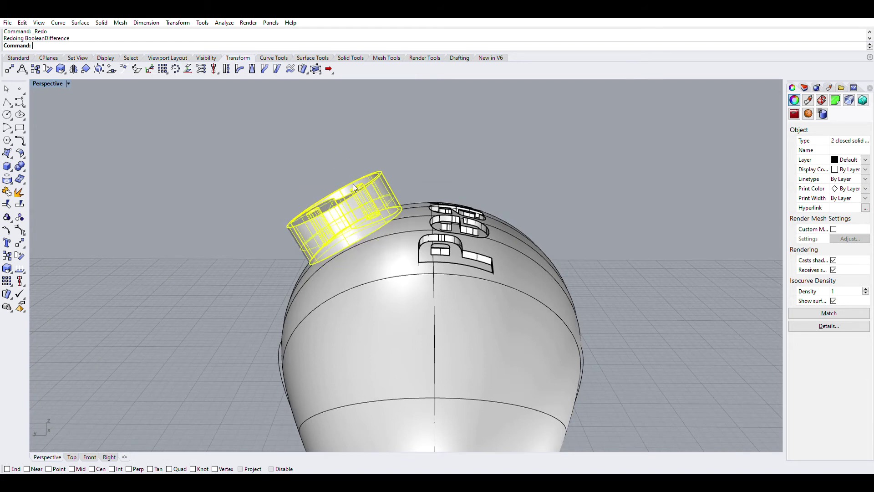
pyautogui.moveTo(386, 239); pyautogui.dragTo(380, 239, button='right')
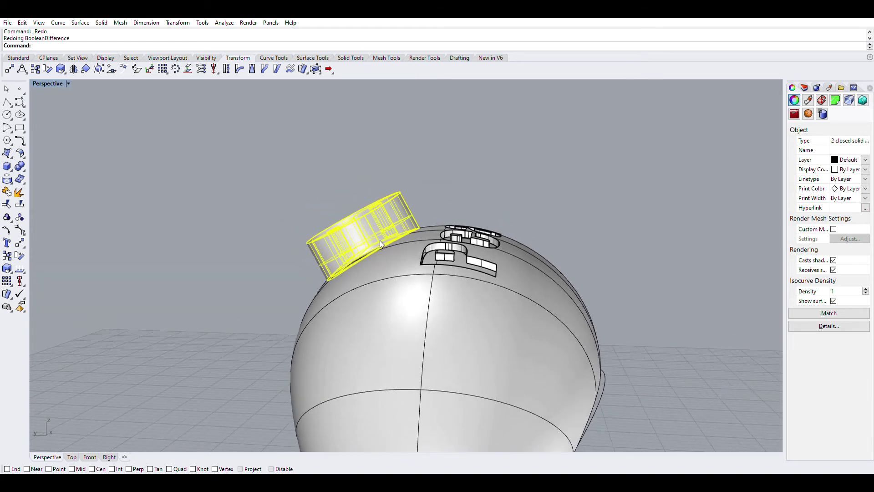
pyautogui.moveTo(419, 211); pyautogui.dragTo(363, 239, button='right')
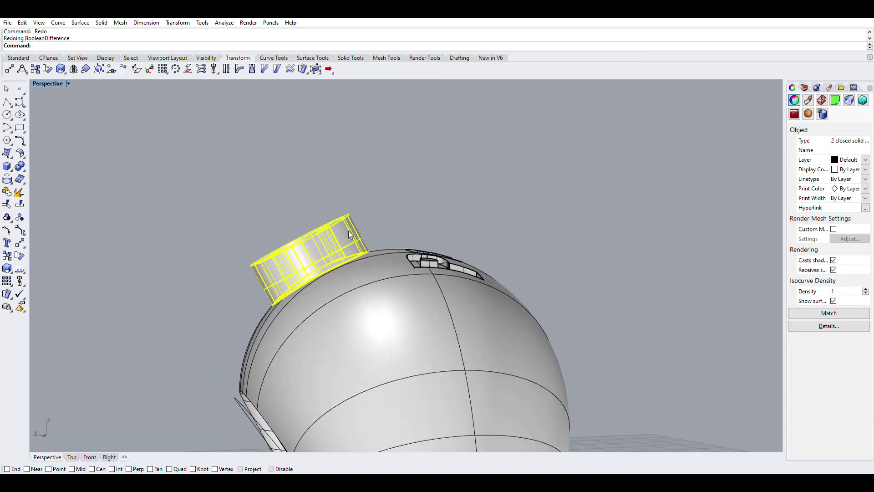
# Redo the drag that sinks the yin-yang solids into the dome, and the remaining operations through Hide that leave the symbol engraved.
pyautogui.hotkey('ctrl', 'y')
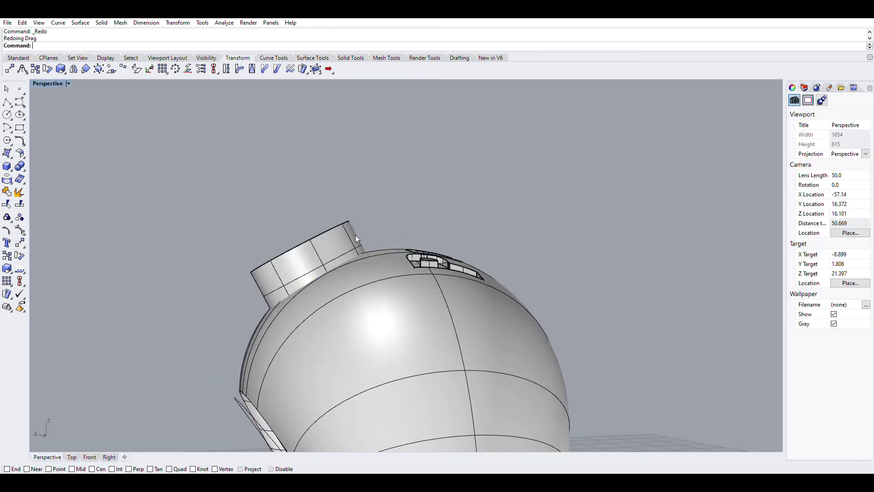
pyautogui.moveTo(350, 246); pyautogui.dragTo(372, 274, button='right')
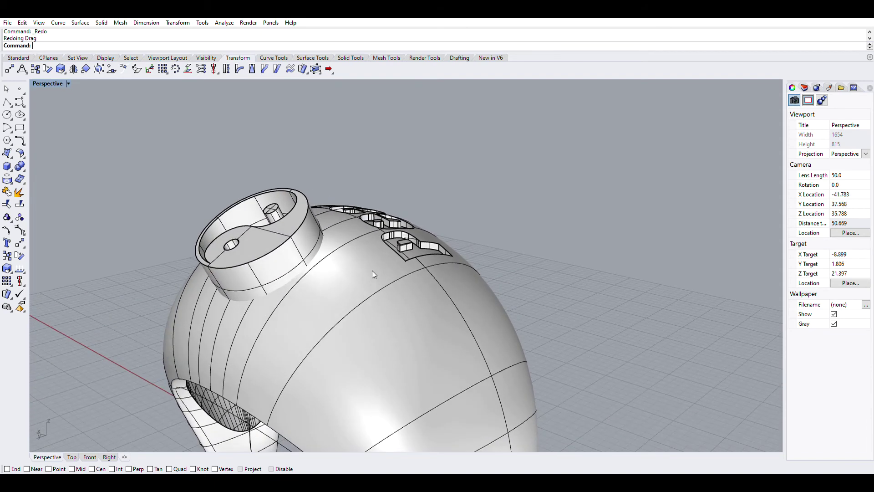
pyautogui.hotkey('ctrl', 'y')
pyautogui.hotkey('ctrl', 'y')
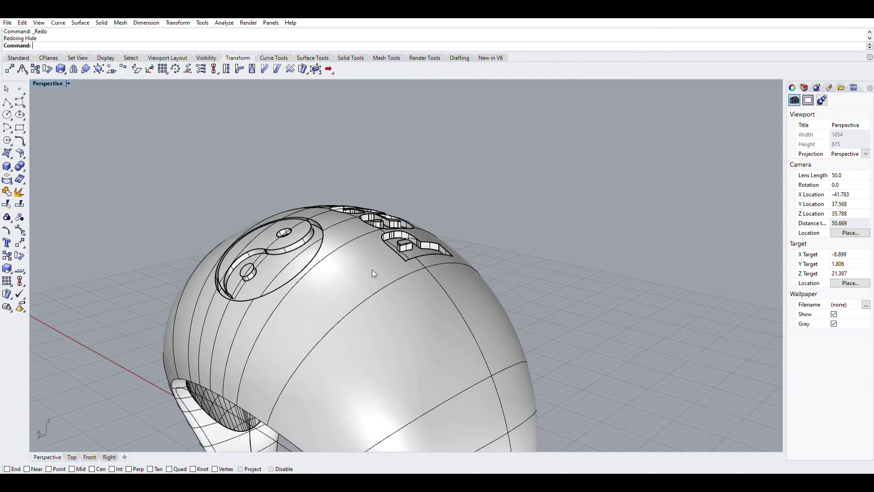
# Examine the finished ring from above, the side and the front, checking the engraved "Peace" and yin-yang symbol.
pyautogui.moveTo(372, 273); pyautogui.dragTo(181, 299, button='right')
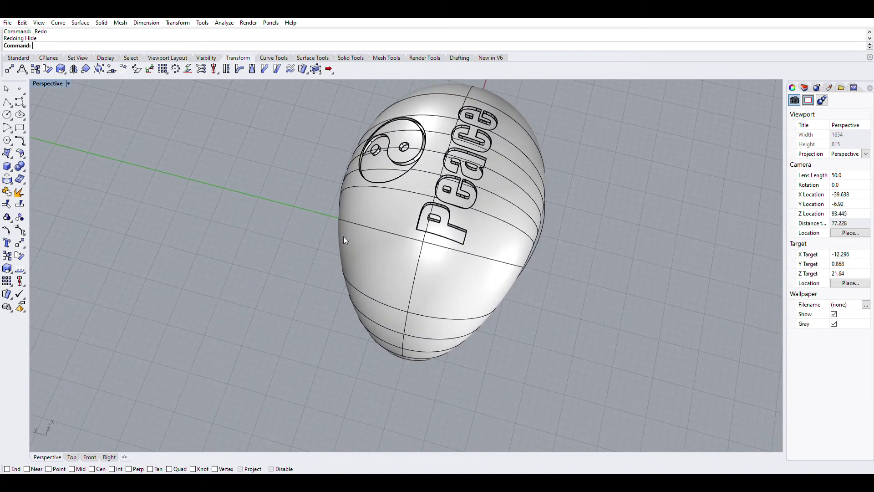
pyautogui.moveTo(344, 240); pyautogui.dragTo(465, 204, button='right')
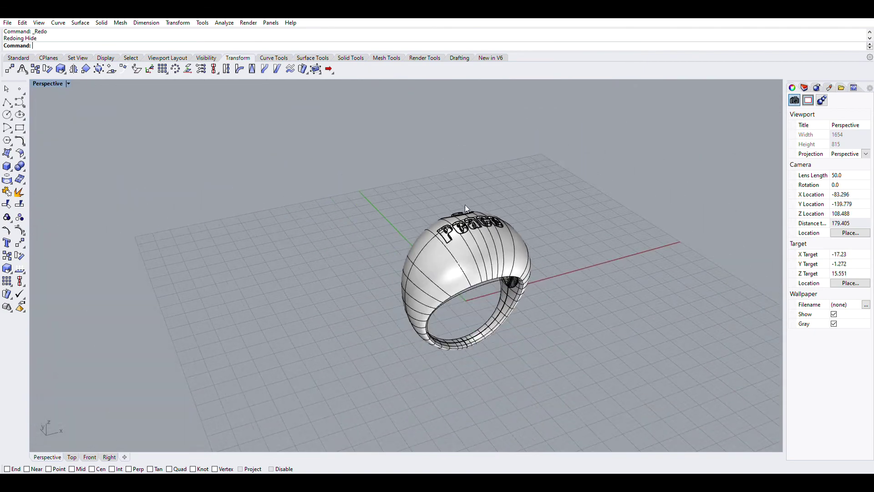
pyautogui.scroll(6, 469, 270)
pyautogui.moveTo(474, 302); pyautogui.dragTo(468, 273, button='right')
pyautogui.scroll(-8, 471, 251)
pyautogui.scroll(6, 459, 318)
pyautogui.moveTo(459, 319); pyautogui.dragTo(560, 234, button='right')
pyautogui.moveTo(429, 306); pyautogui.dragTo(426, 421, button='right')
pyautogui.scroll(-6, 405, 398)
pyautogui.scroll(4, 426, 312)
pyautogui.moveTo(452, 255); pyautogui.dragTo(471, 293, button='right')
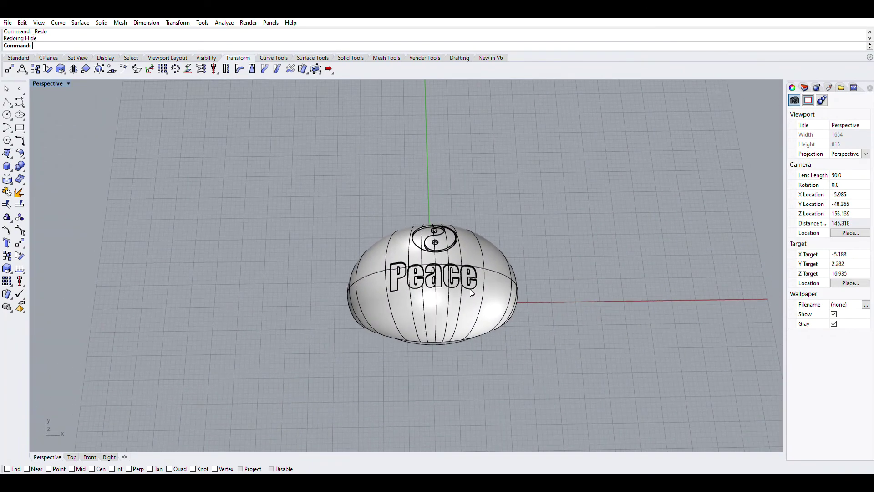